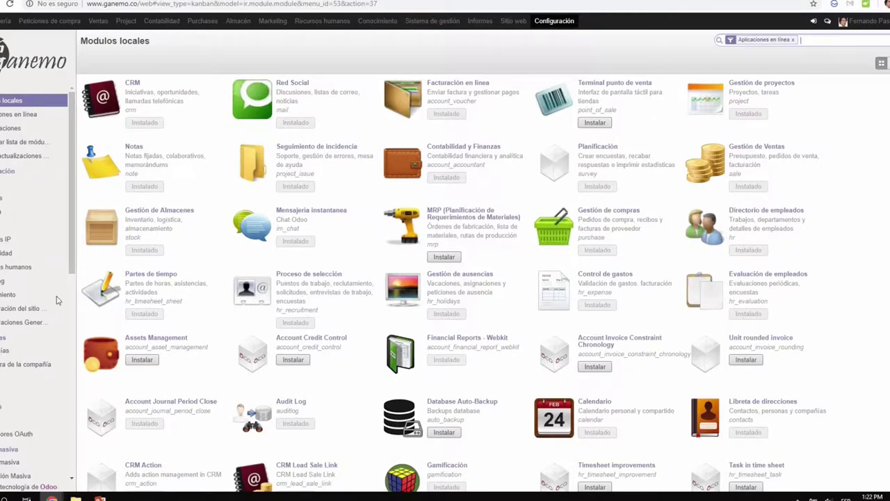
Open the Amazon SES outgoing mail server record in the configuration and test its connection
scroll(42, 320, "down", 5)
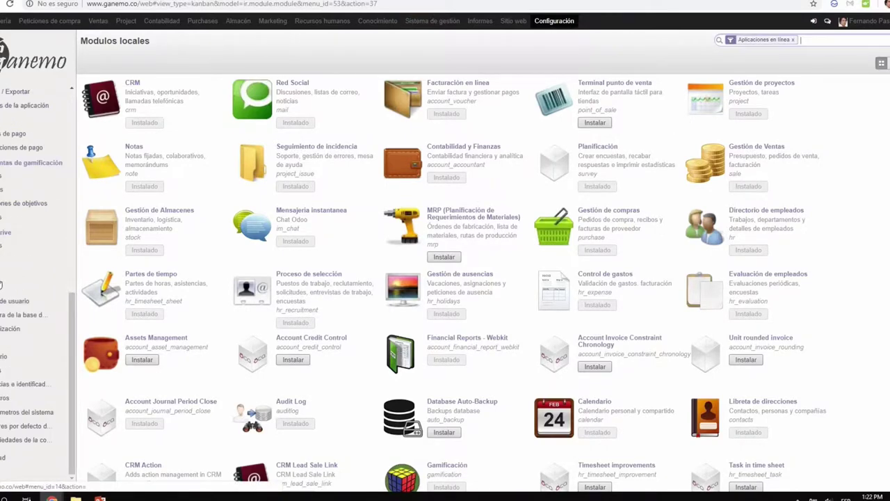
left_click(1, 278)
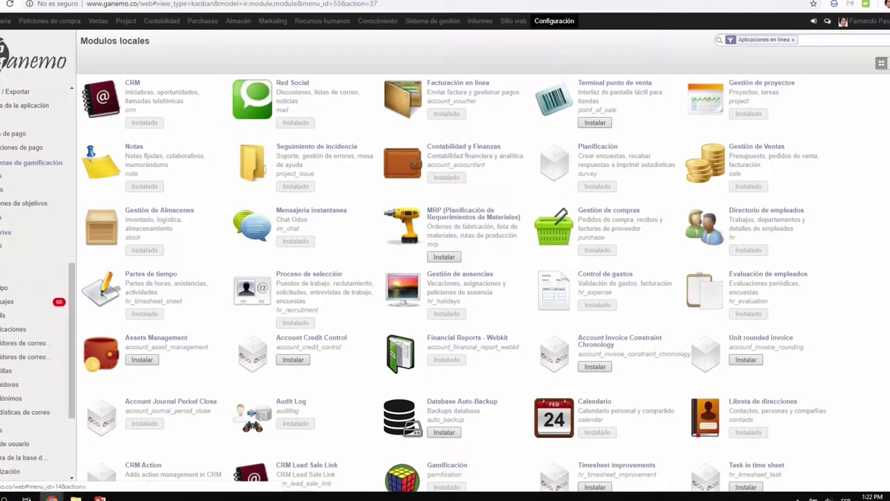
left_click(33, 358)
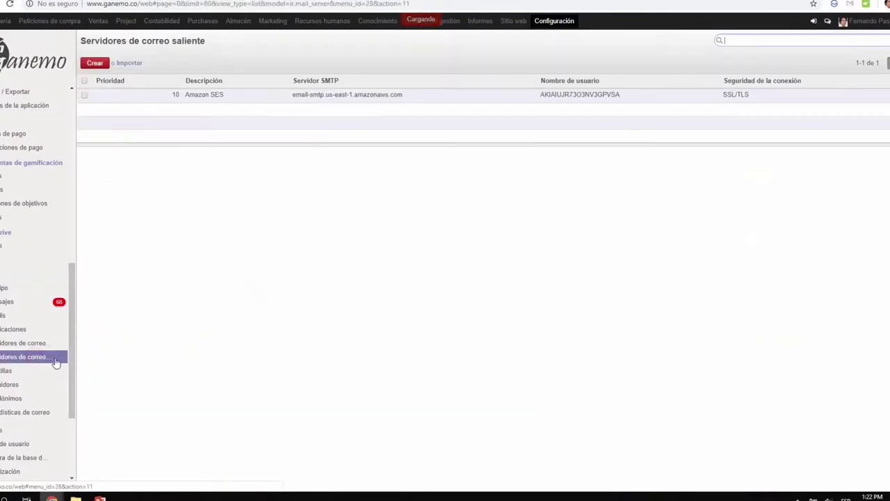
left_click(303, 96)
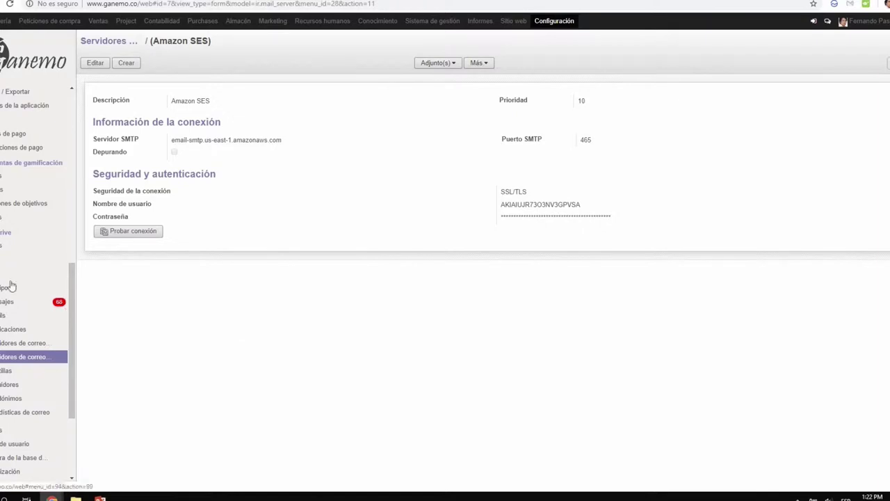
left_click(123, 233)
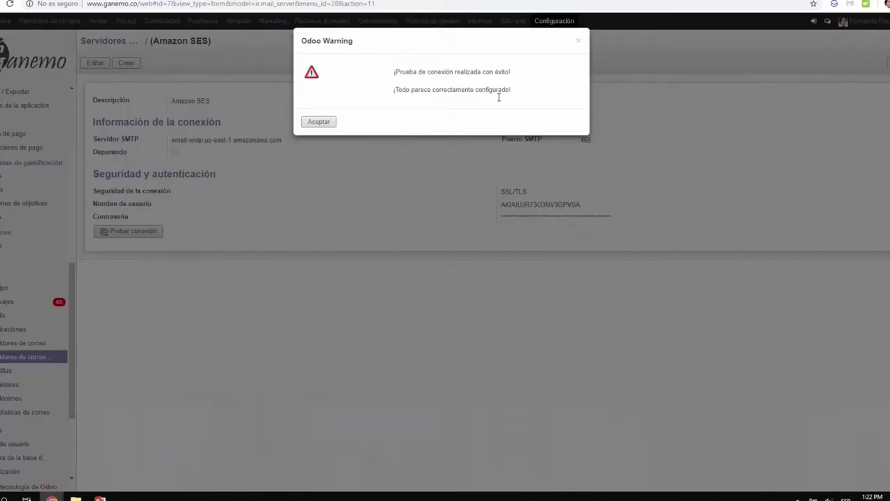
left_click(323, 122)
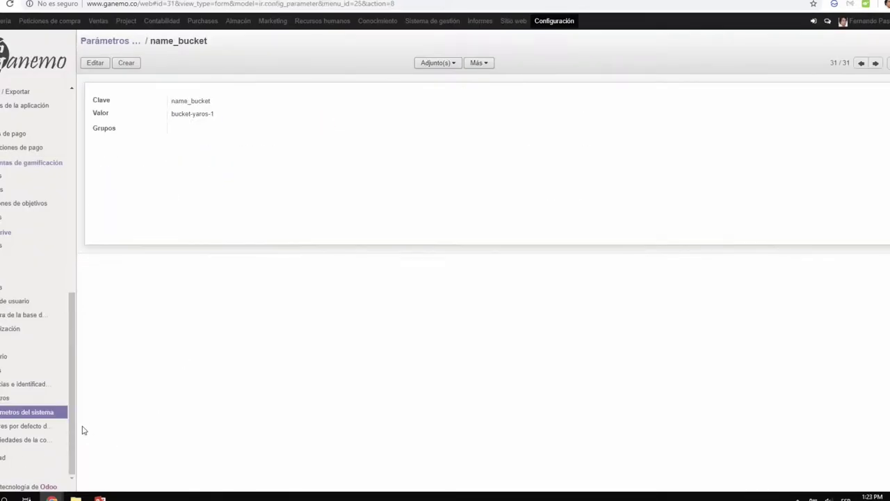
Open the name_bucket system parameter, inspect its value in edit mode and save the record
left_click(39, 417)
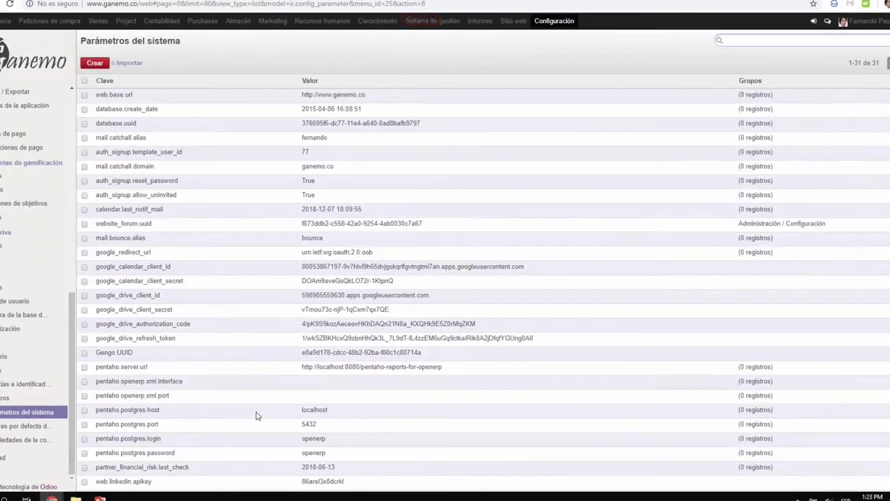
scroll(255, 415, "down", 2)
left_click(174, 480)
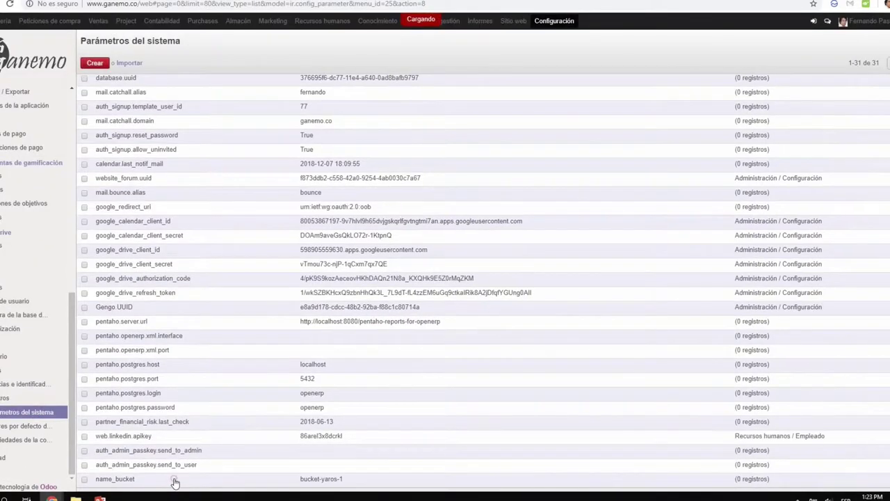
left_click(103, 64)
left_click(240, 125)
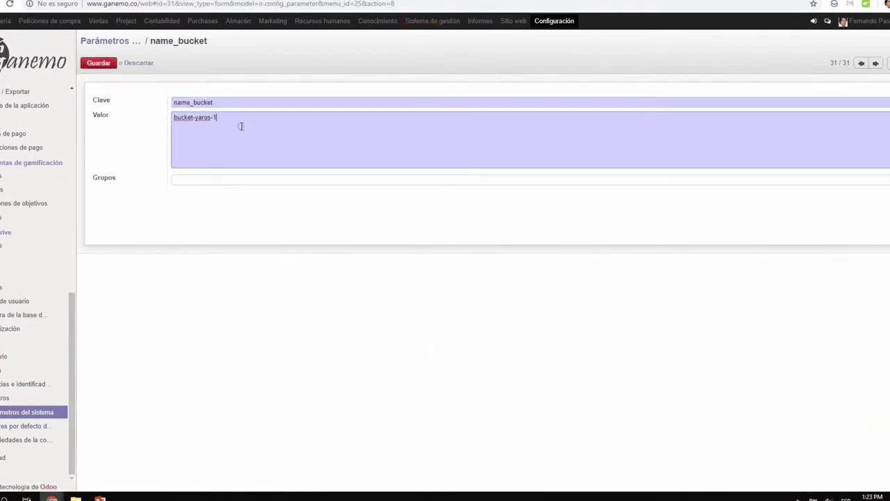
triple_click(282, 127)
left_click(228, 118)
left_click(104, 65)
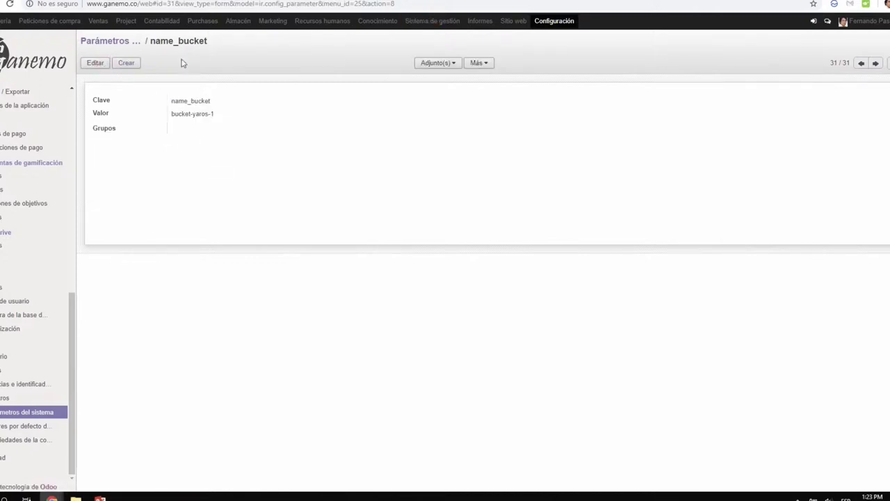
left_click(135, 41)
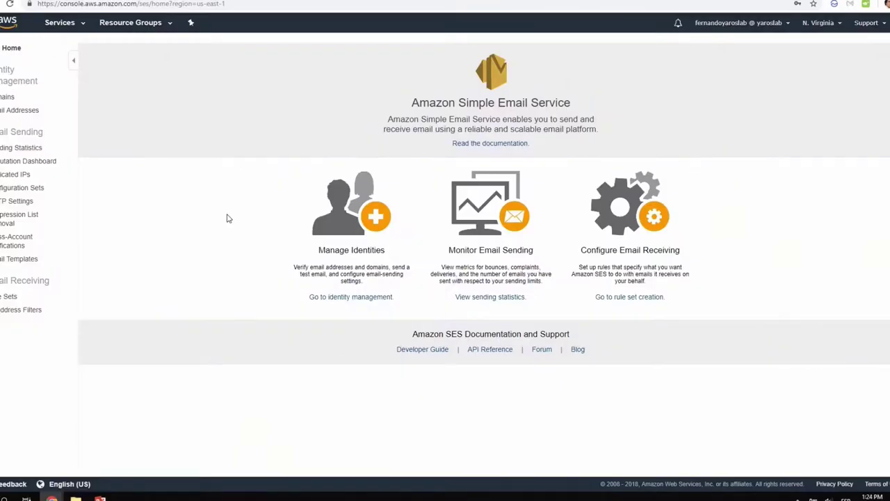
In the AWS console, open Simple Email Service and examine the verification and DKIM status of the domain identities
left_click(66, 24)
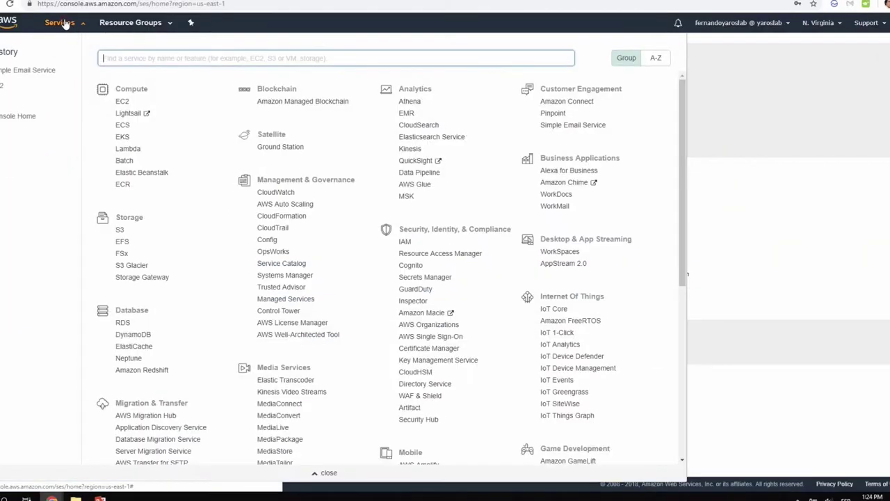
left_click(573, 125)
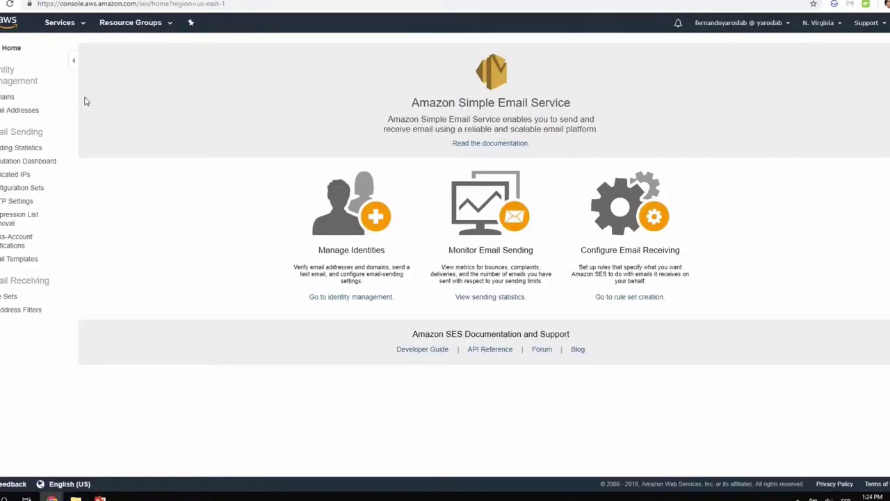
left_click(7, 97)
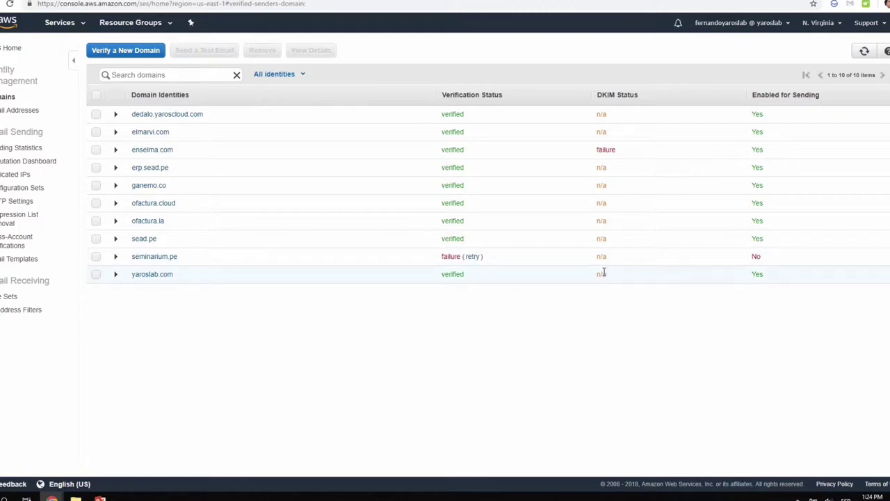
left_click_drag(603, 273, 601, 110)
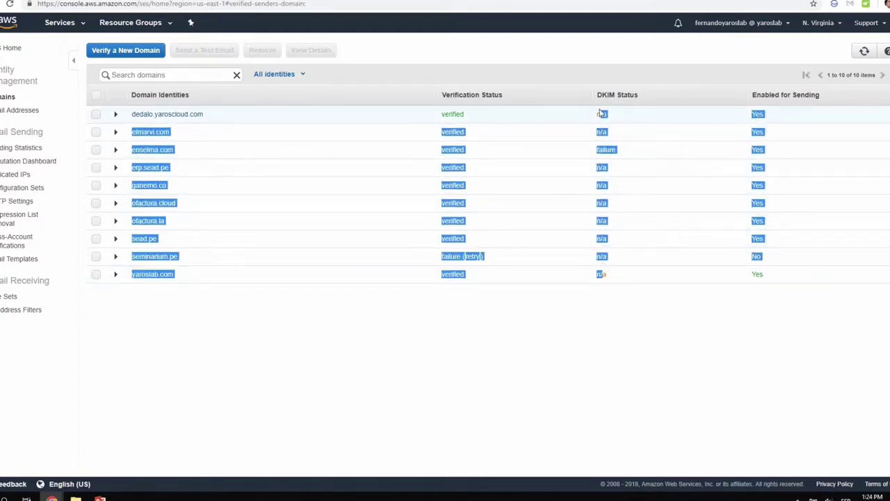
left_click(601, 96)
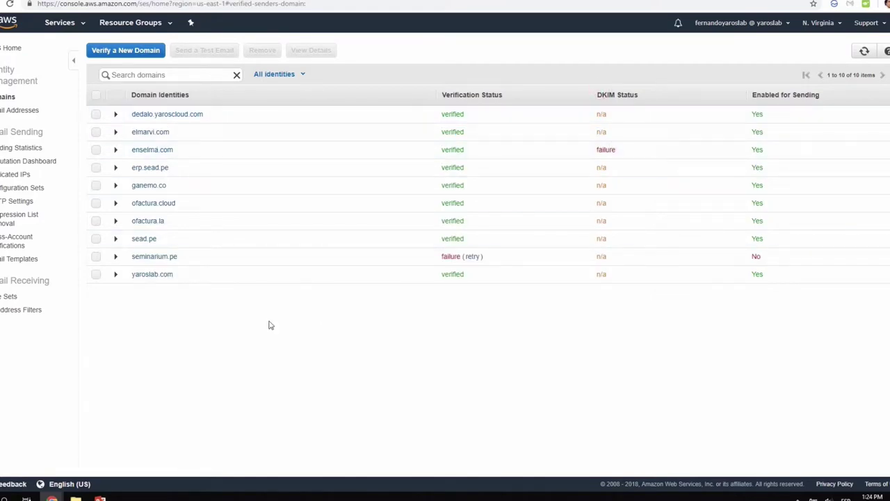
Review the verified email address identities and compare them with the domain identities
left_click(23, 113)
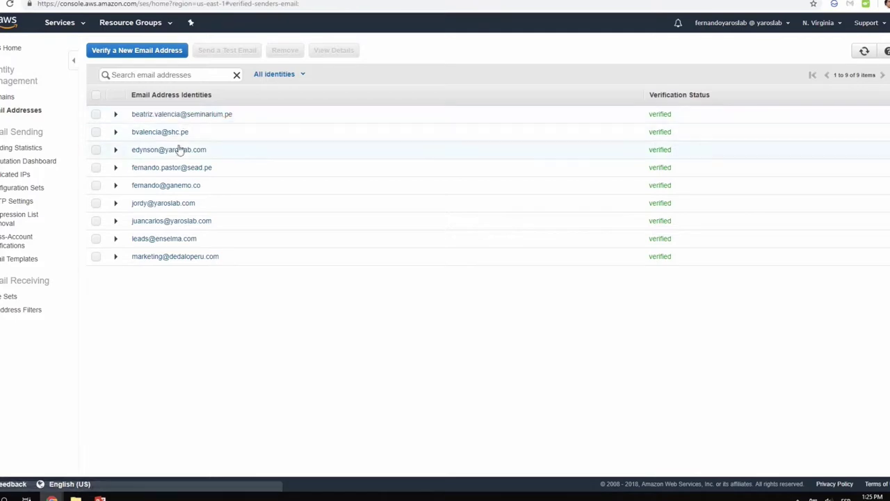
key("alt+Left")
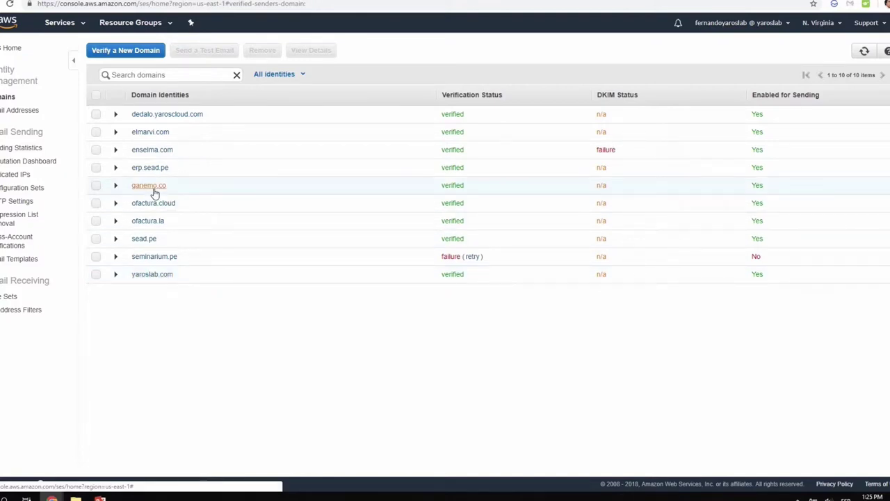
left_click(27, 110)
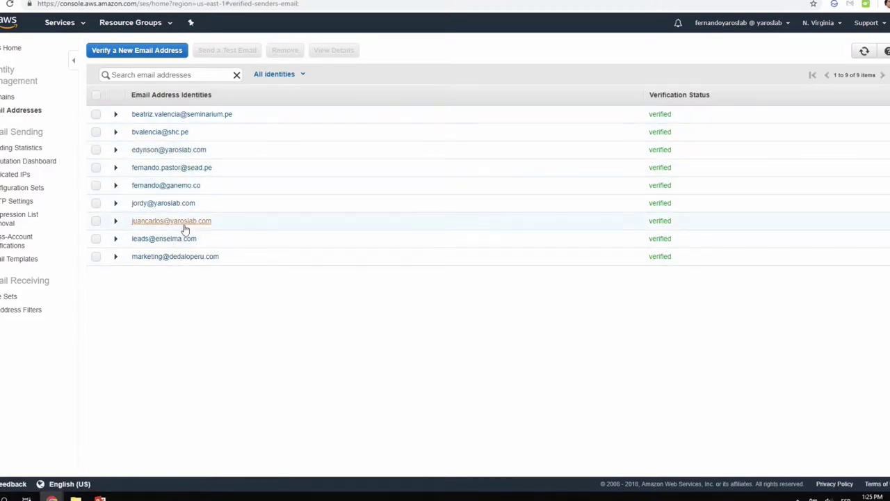
left_click(7, 96)
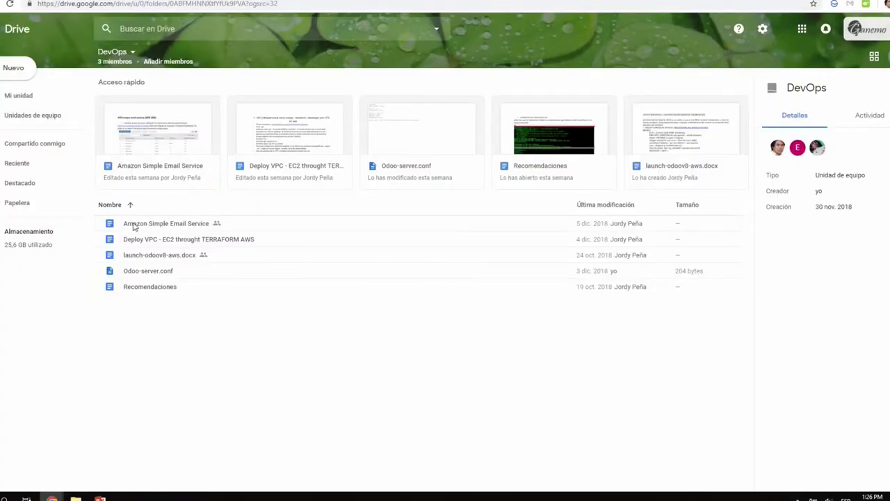
In the Google Drive DevOps folder, open the Amazon Simple Email Service document, skim its setup instructions and return to the folder
double_click(175, 224)
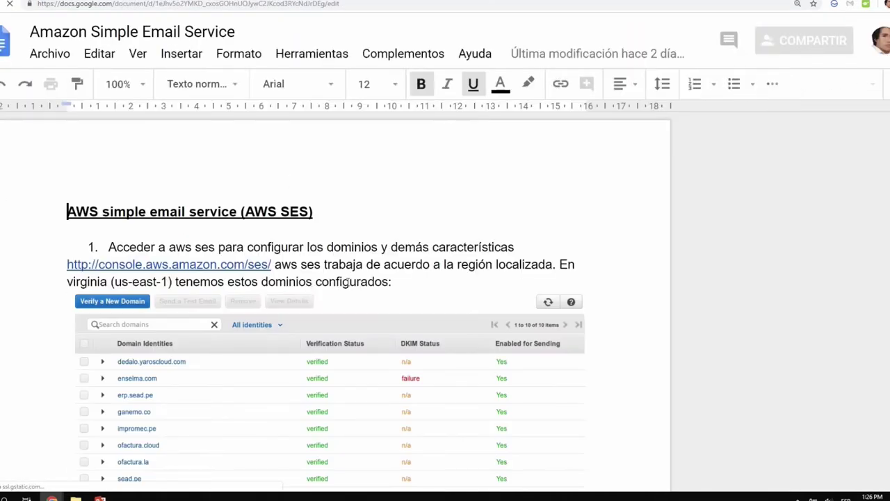
scroll(378, 287, "down", 8)
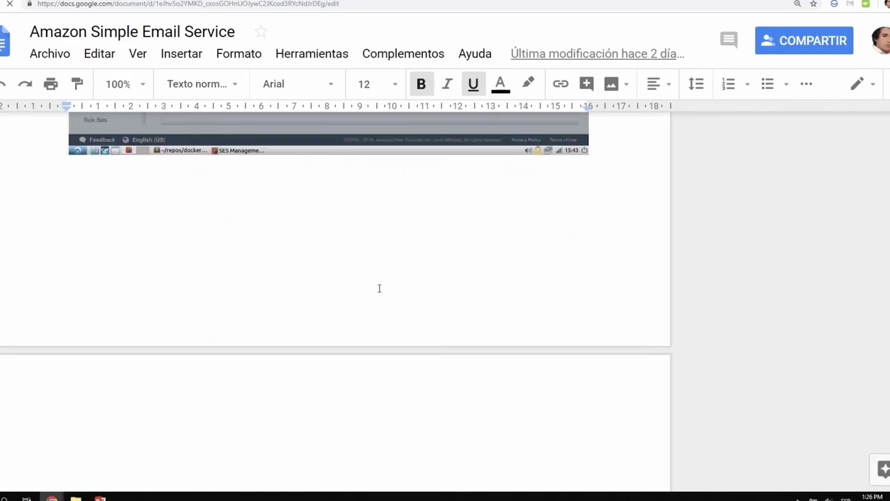
scroll(379, 288, "down", 10)
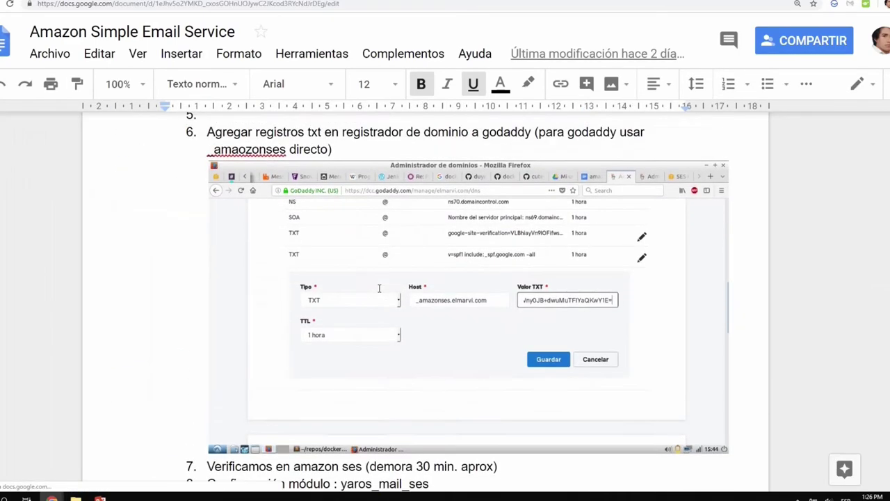
scroll(379, 288, "up", 20)
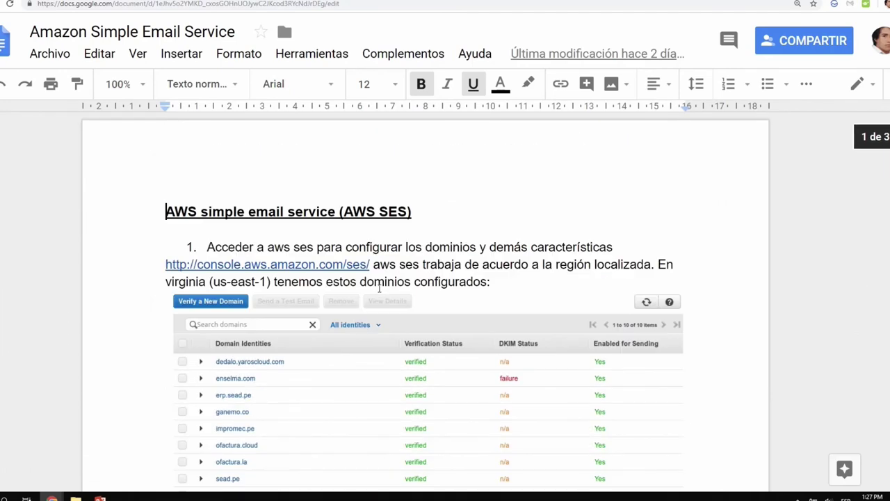
left_click(254, 2)
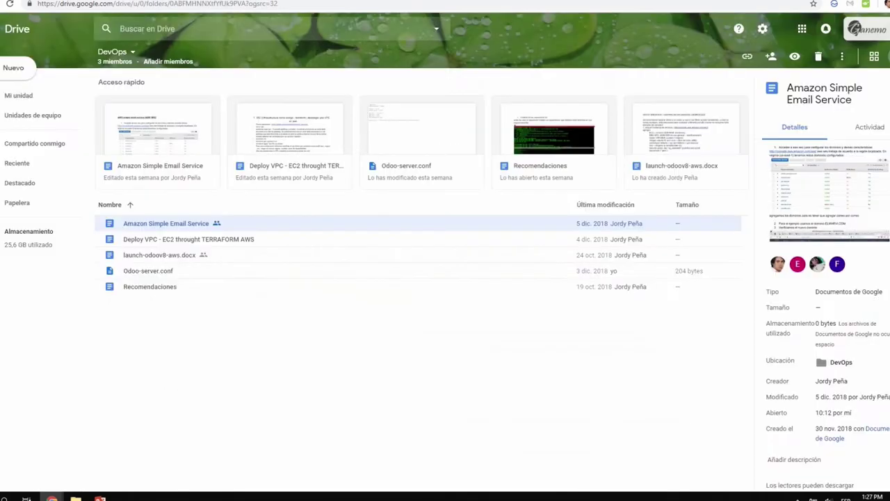
left_click(332, 357)
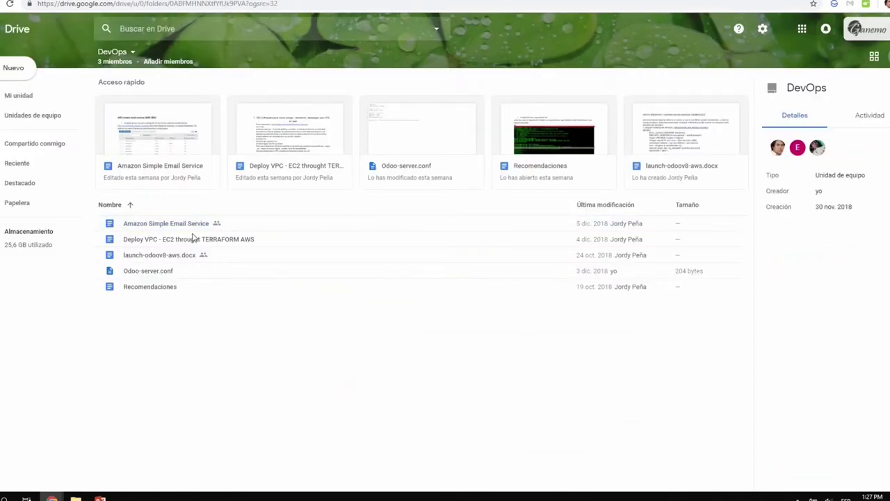